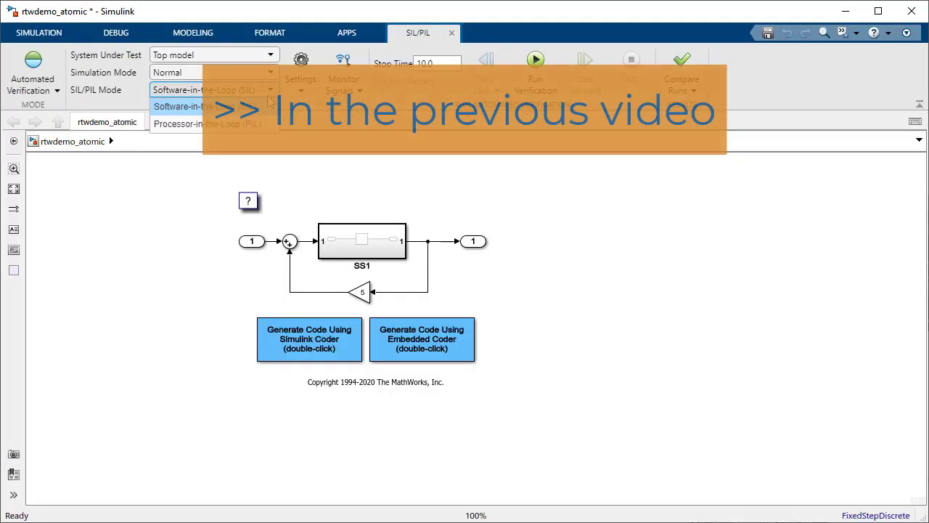
Step: Switch the rtwdemo_atomic model's SIL/PIL mode to Processor-in-the-Loop (PIL)
click(178, 123)
Step: Start the PIL simulation and scroll through the Code Generation Report summary
click(536, 65)
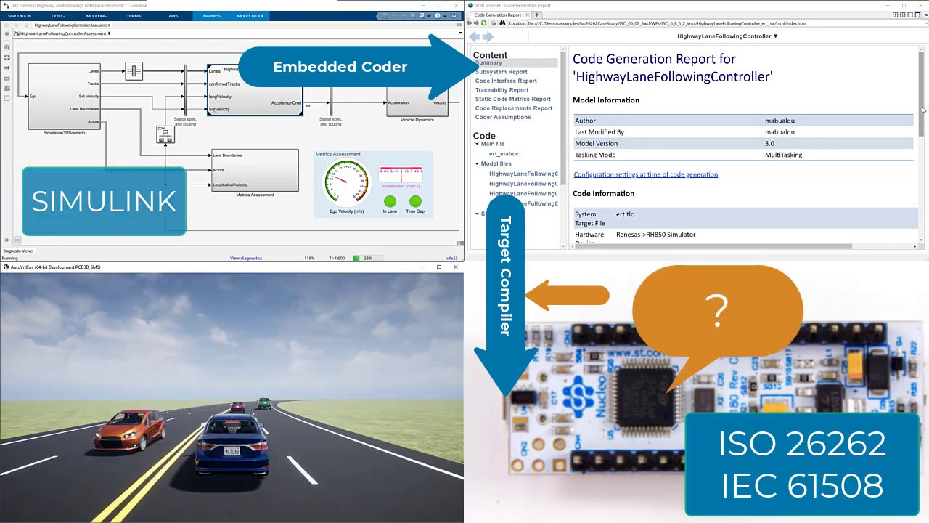
drag(924, 111, 925, 139)
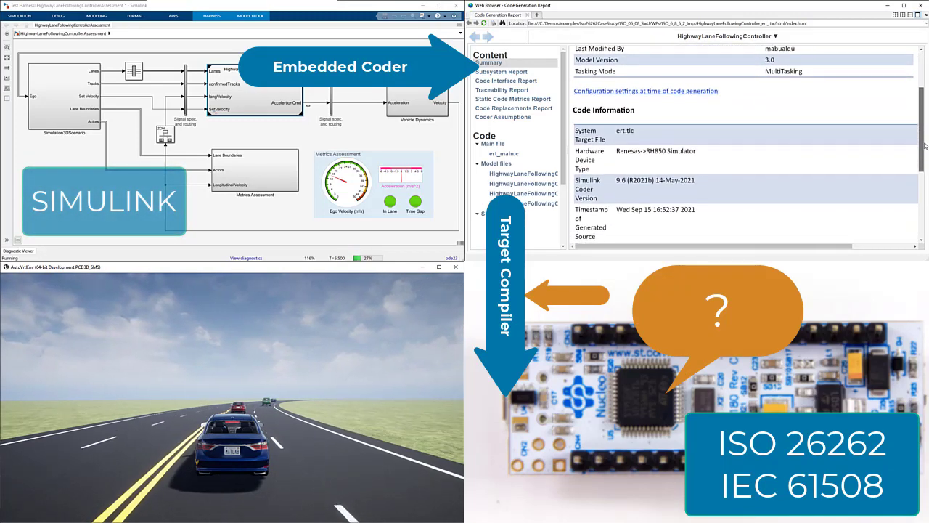
drag(925, 140, 921, 222)
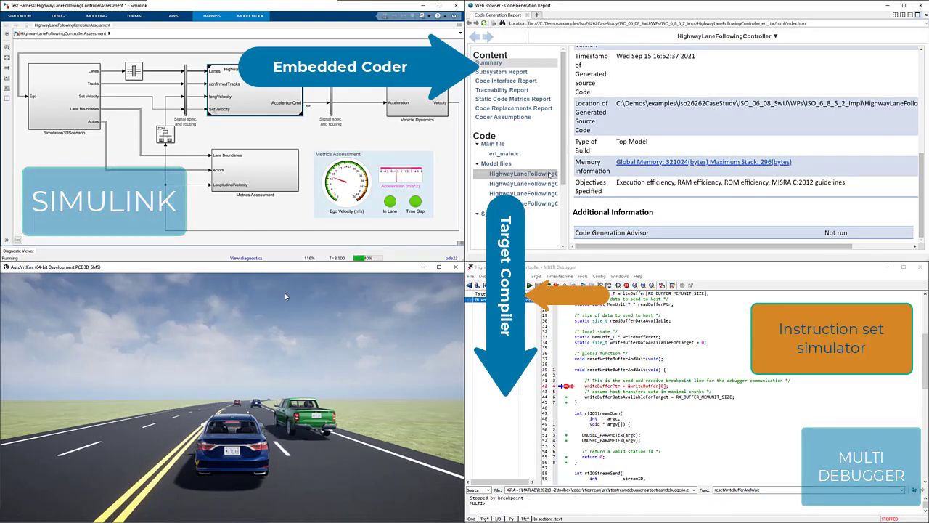
Step: Browse the generated HighwayLaneFollowingController.c source code
click(551, 174)
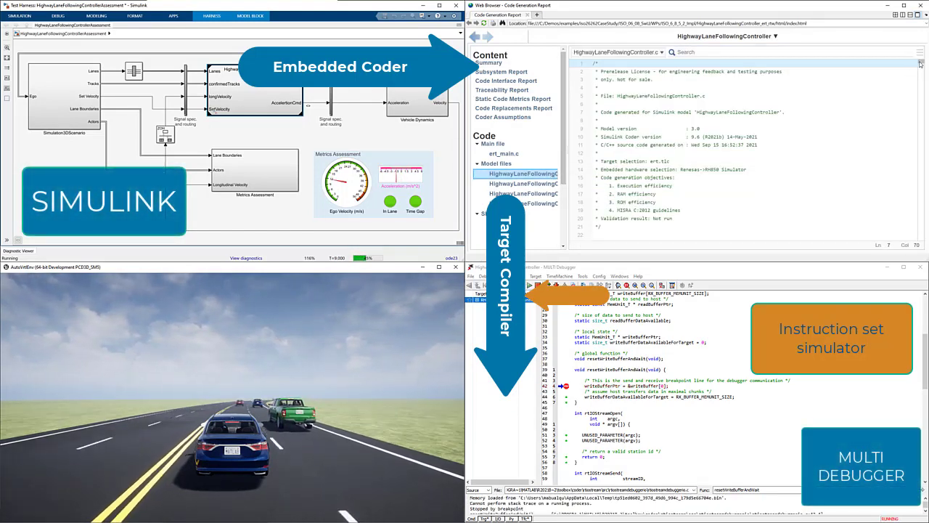
drag(920, 64, 920, 139)
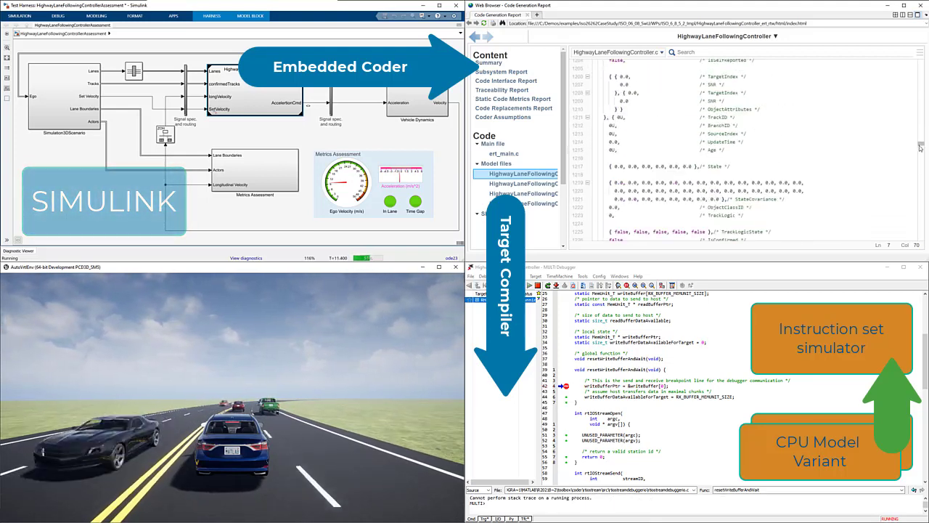
drag(921, 139, 920, 161)
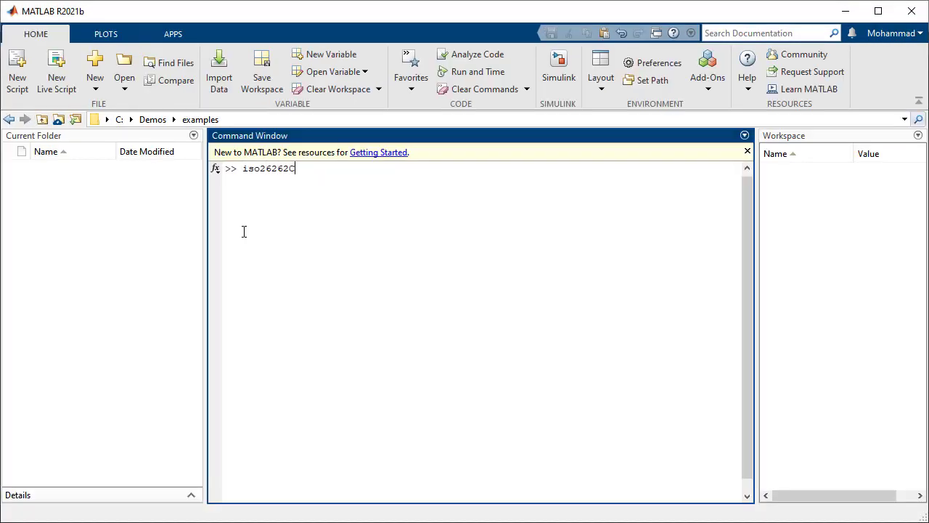
Step: Run iso26262CaseStudyStart and go to the ControllerModeSelector links under software unit verification
text(aseStudyStart)
key(Return)
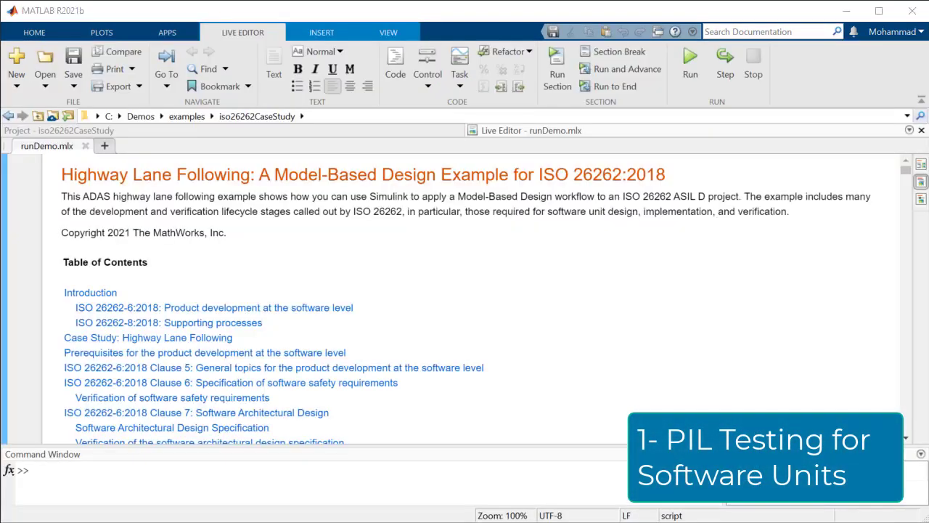
scroll(888, 183, down, 5)
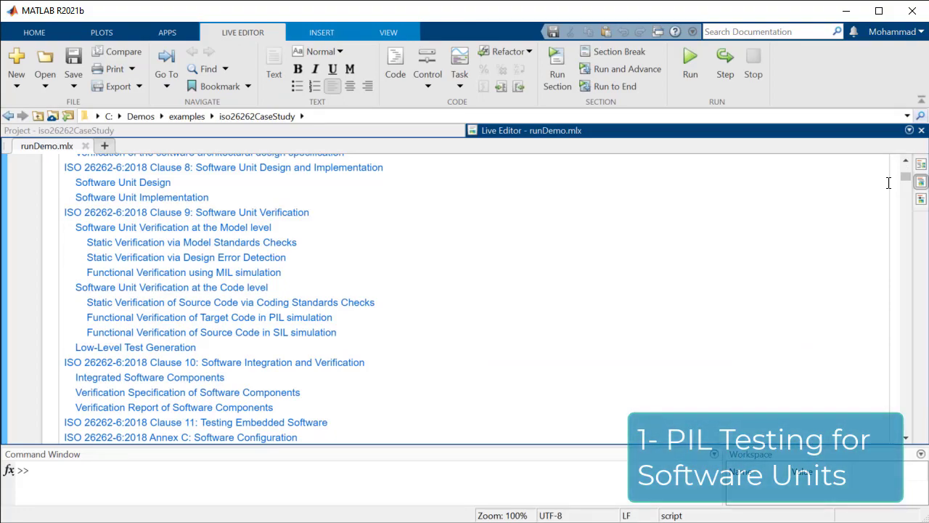
click(252, 272)
scroll(252, 273, down, 5)
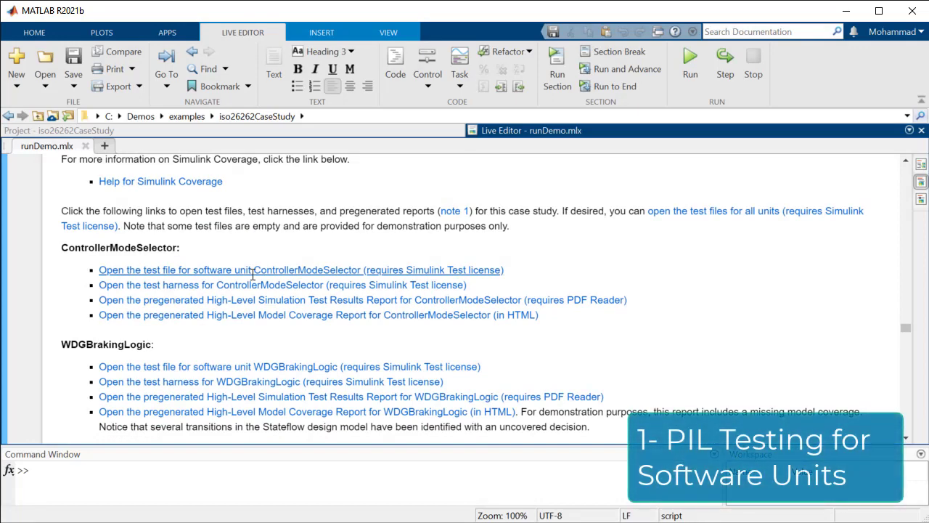
Step: Open the ControllerModeSelector test file and run test case TC1
click(252, 270)
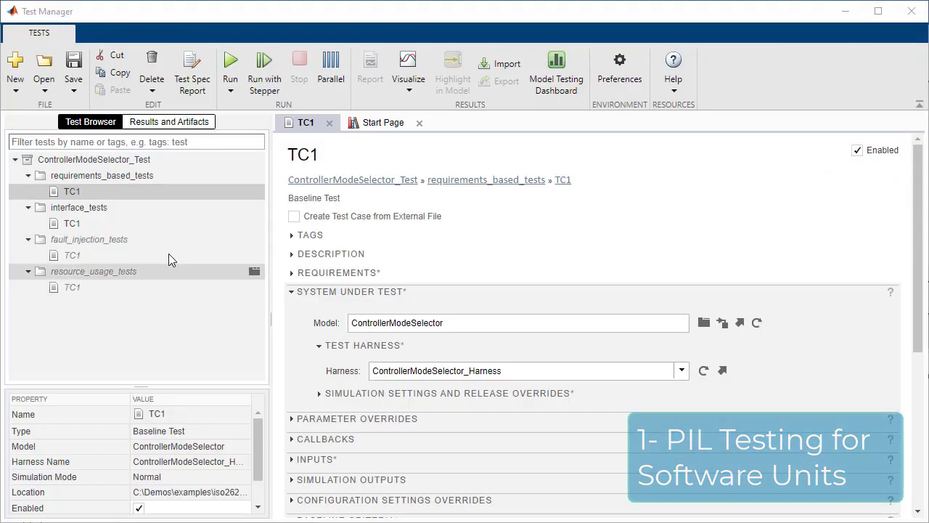
click(346, 393)
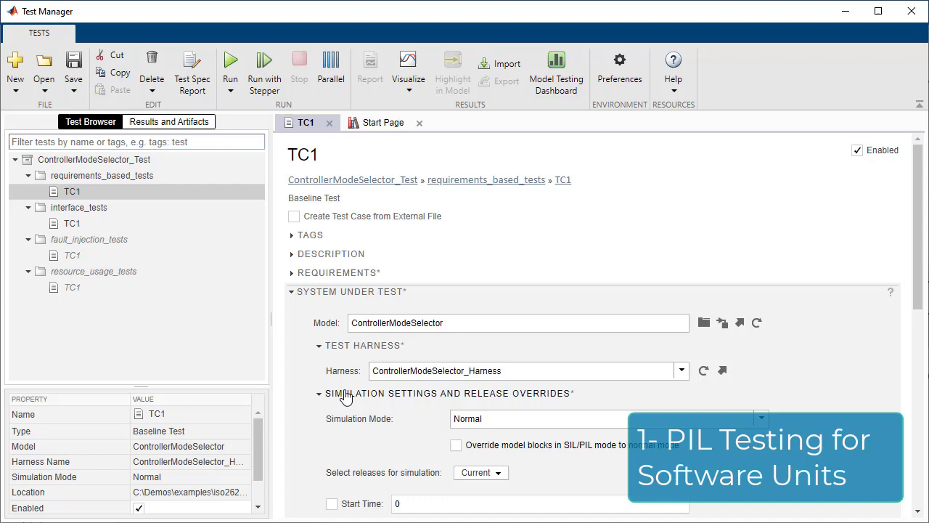
right_click(126, 193)
click(144, 223)
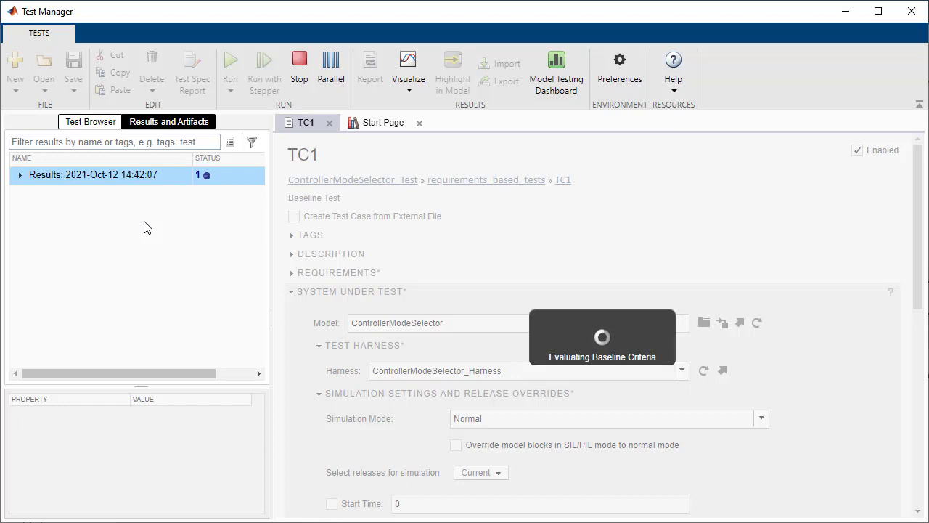
Step: Open TC1's results and its coverage report showing uncovered Saturation decisions
click(19, 177)
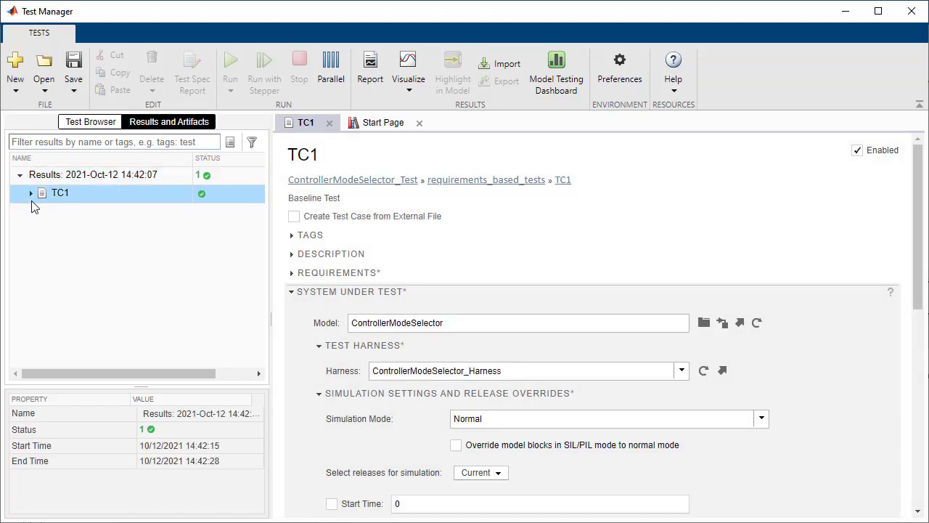
click(31, 194)
scroll(314, 367, down, 3)
scroll(314, 366, down, 1)
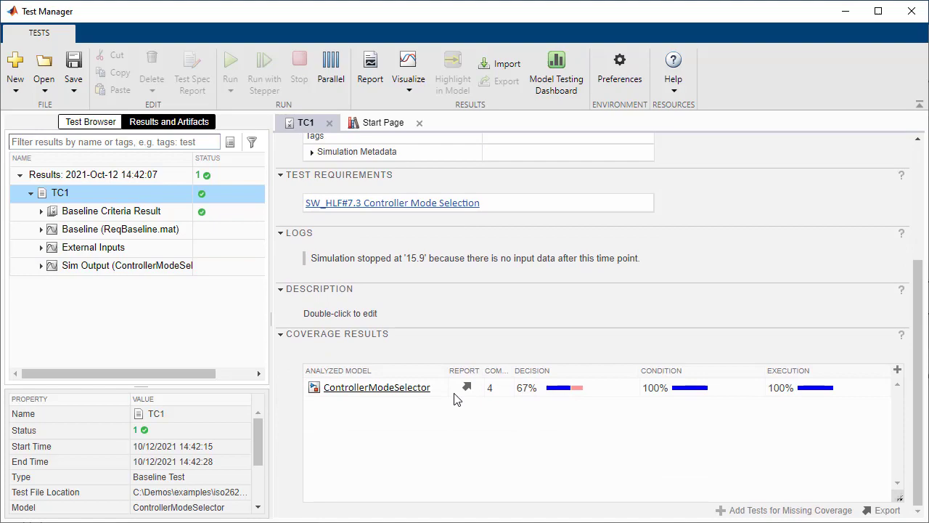
click(467, 389)
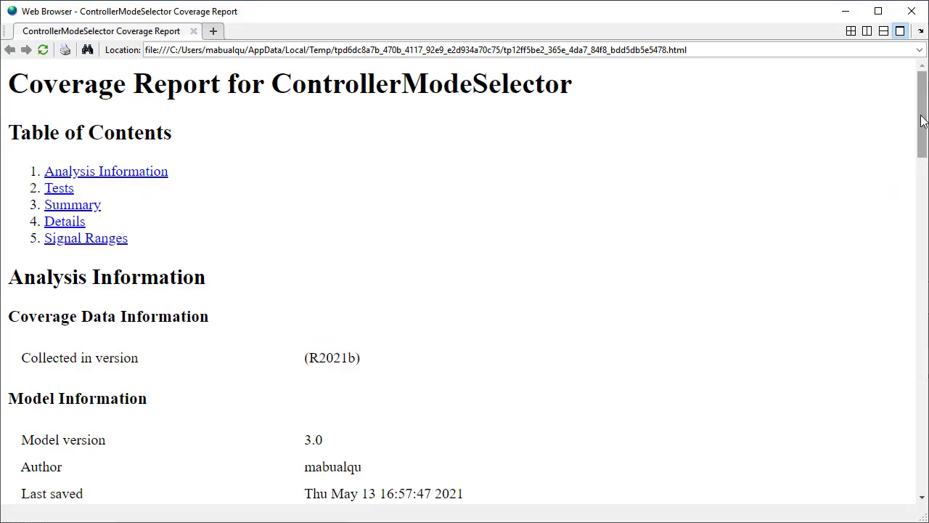
drag(919, 124, 913, 372)
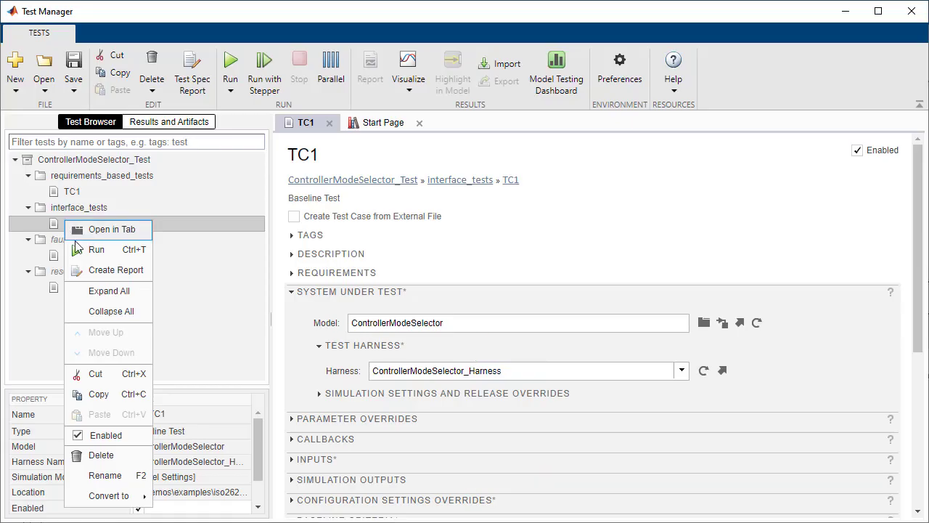
Step: Rerun TC1 and open its new ControllerModeSelector coverage report
click(78, 248)
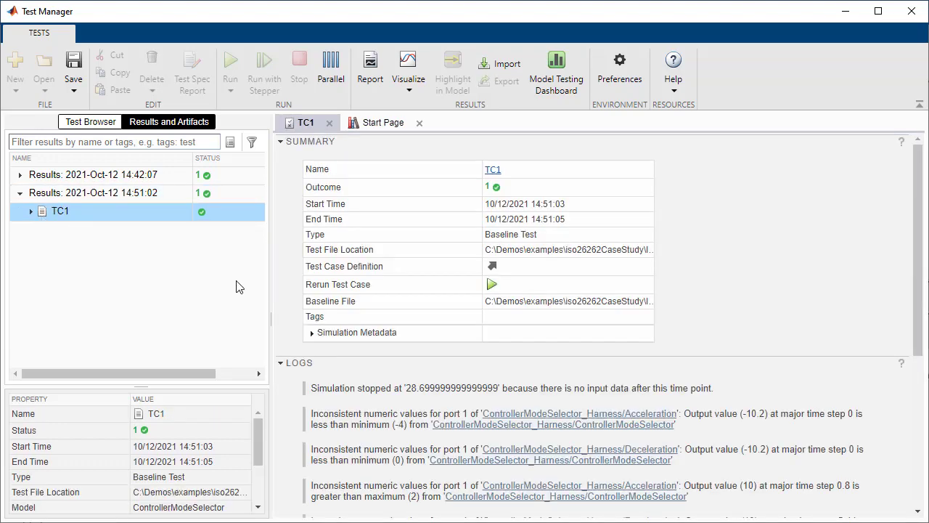
scroll(326, 332, down, 5)
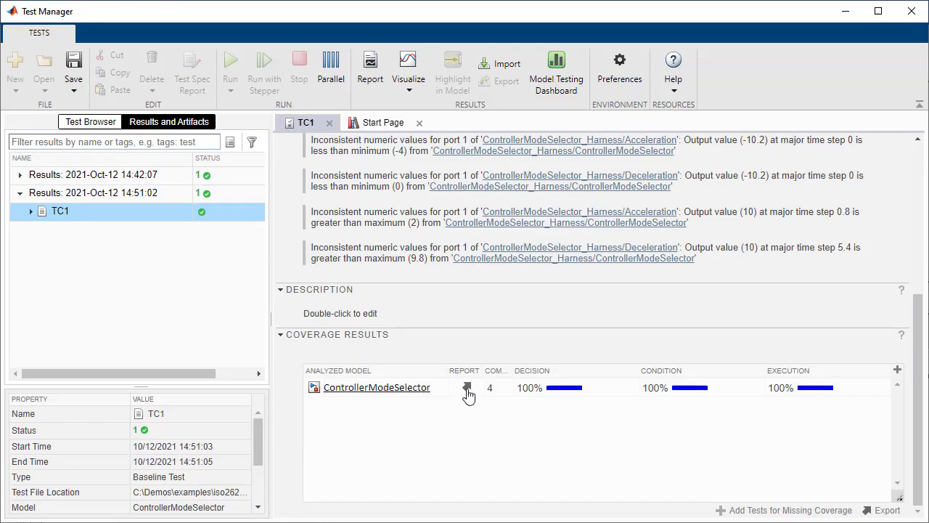
click(467, 389)
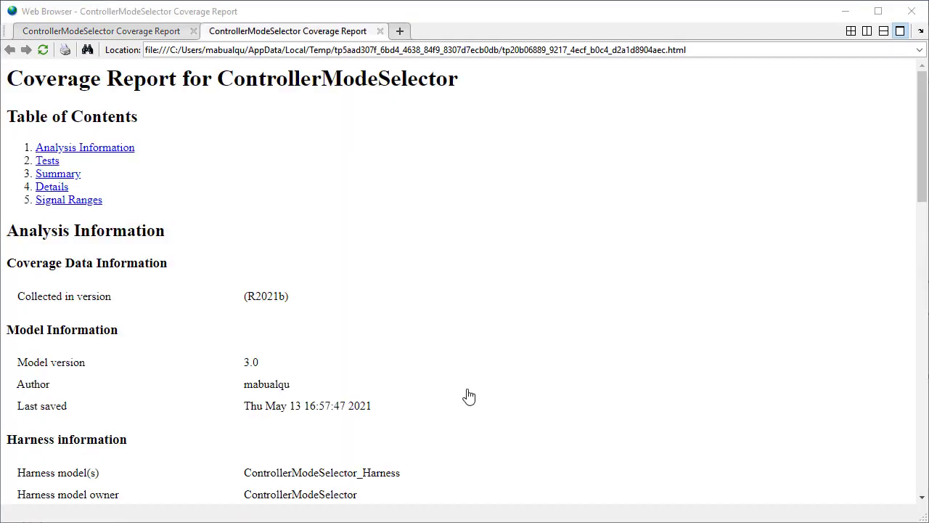
scroll(469, 395, down, 7)
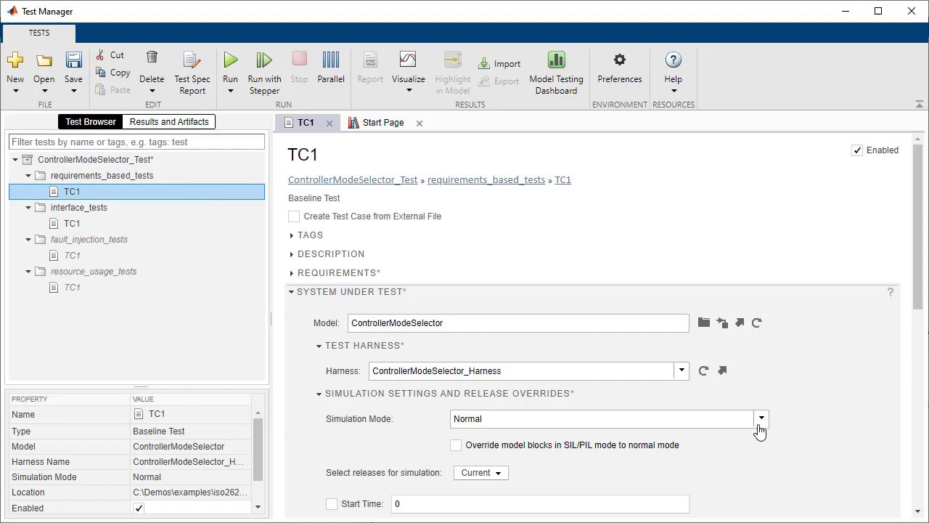
Step: Set TC1's simulation mode to Processor-in-the-Loop (PIL) and open ControllerModeSelector
click(762, 418)
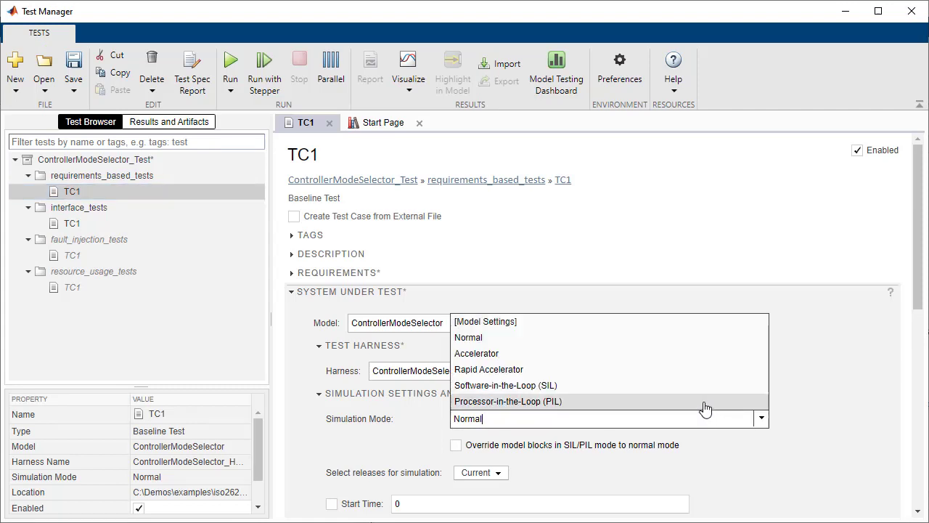
click(704, 401)
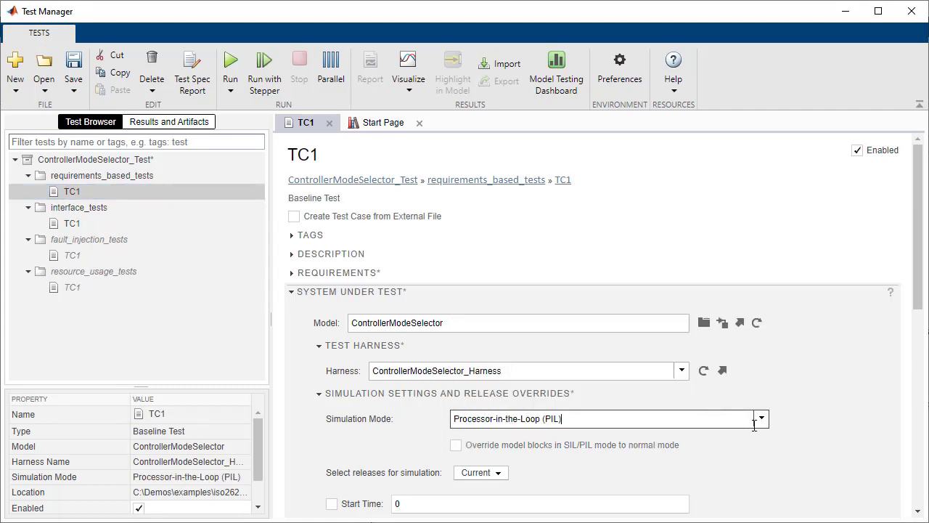
click(740, 327)
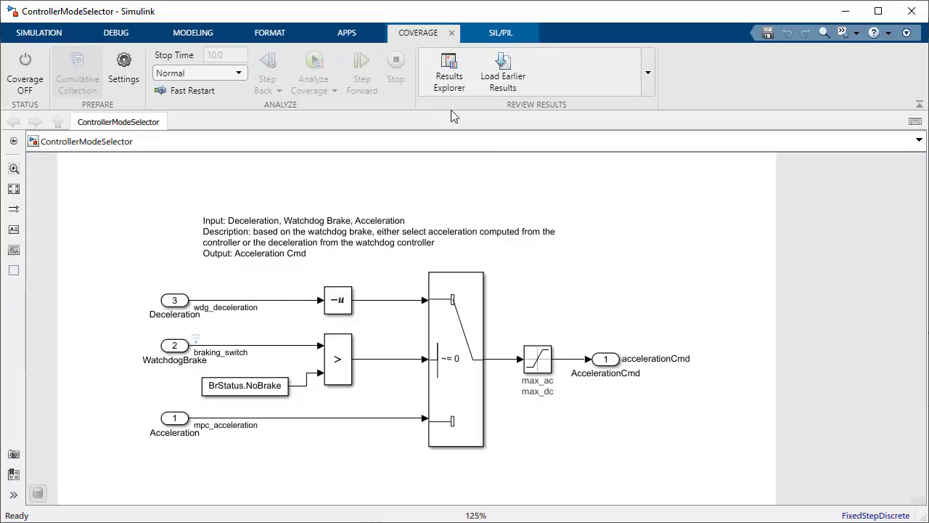
click(214, 39)
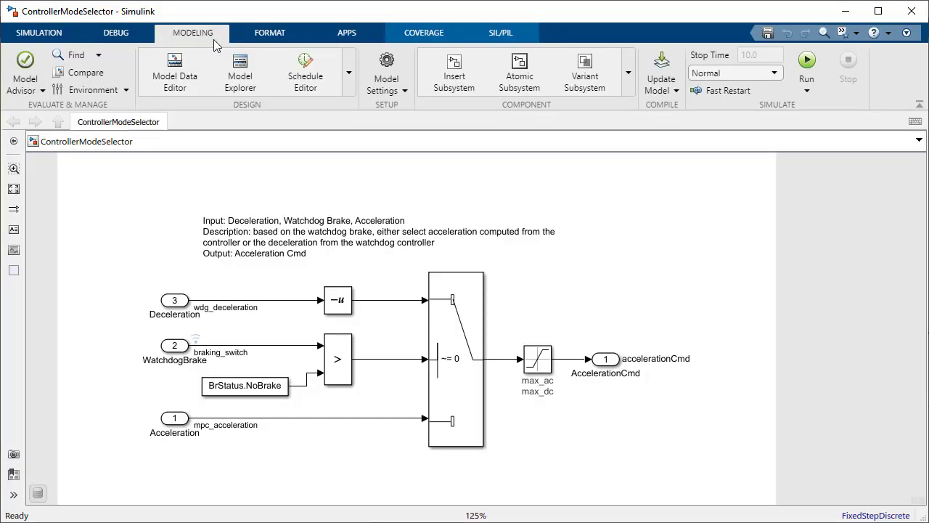
click(386, 72)
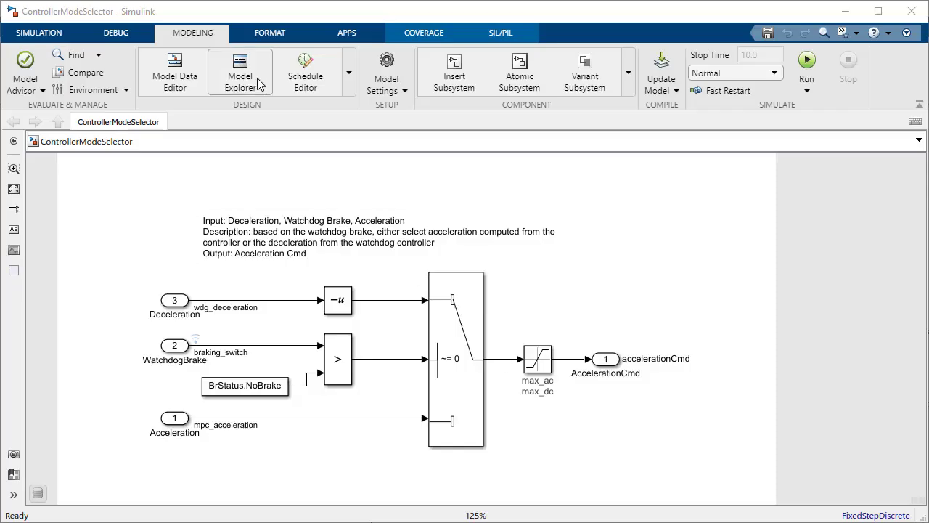
click(259, 83)
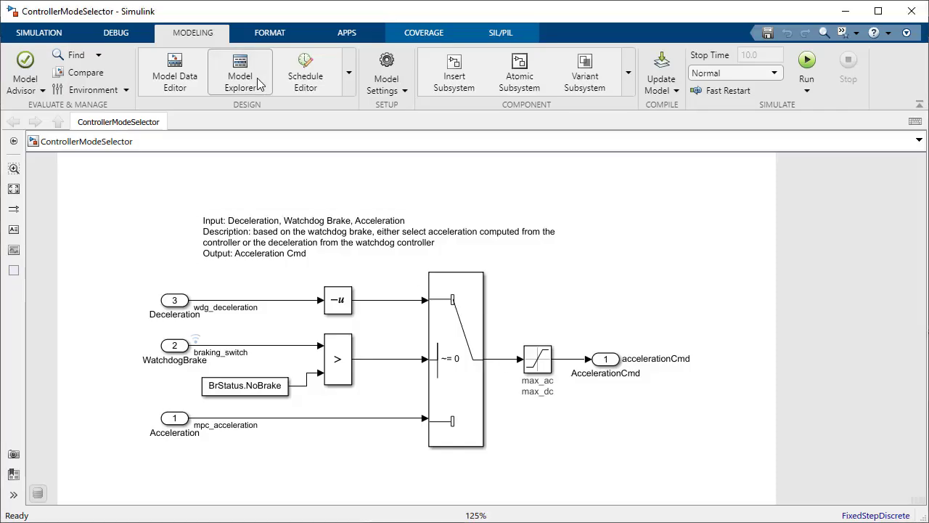
click(23, 119)
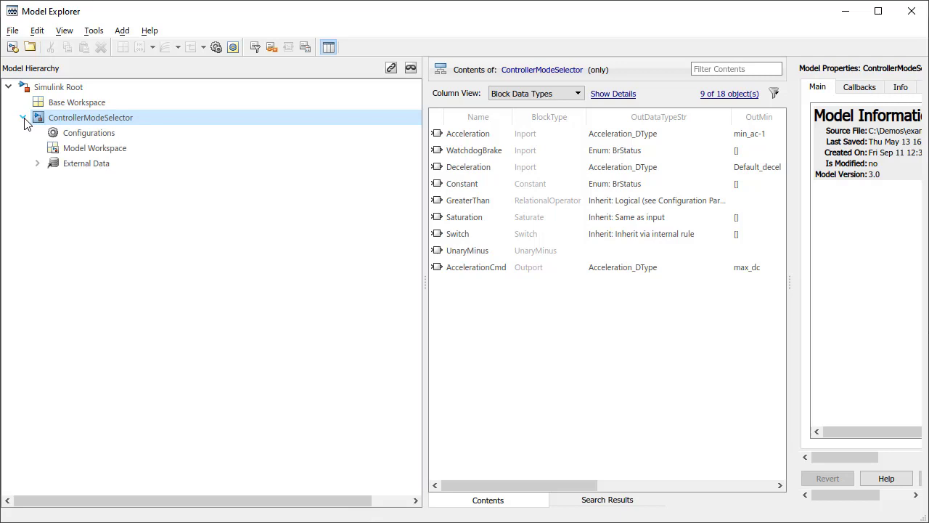
click(38, 164)
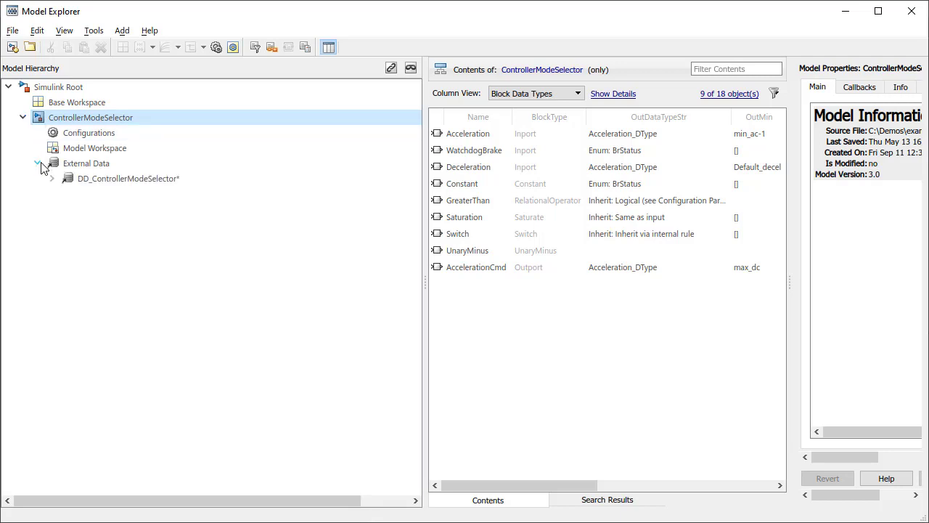
click(84, 176)
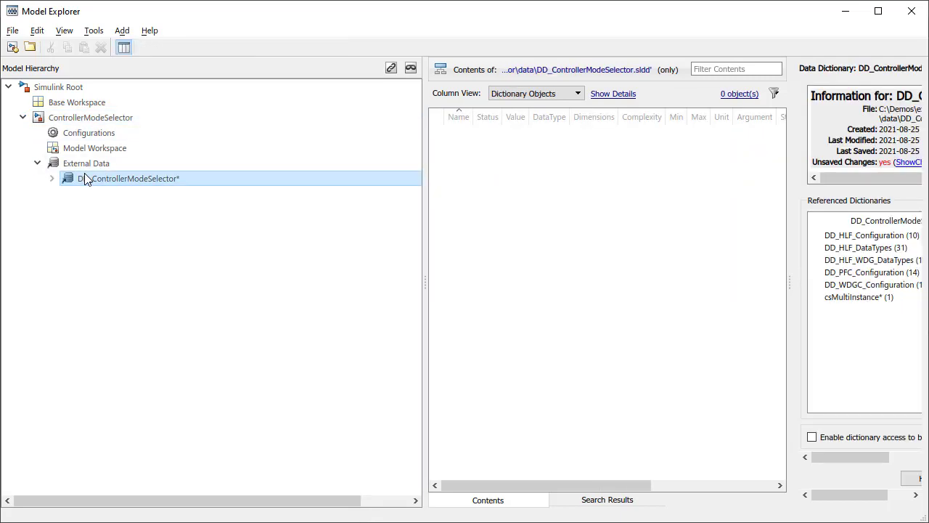
right_click(172, 186)
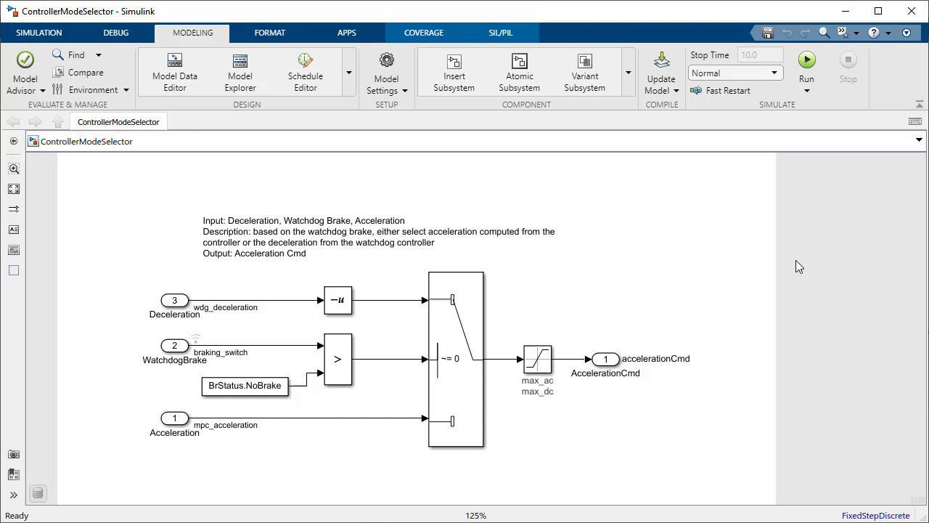
Step: Run ControllerModeSelector verification in Processor-in-the-Loop (PIL) mode
click(508, 34)
click(270, 90)
click(265, 122)
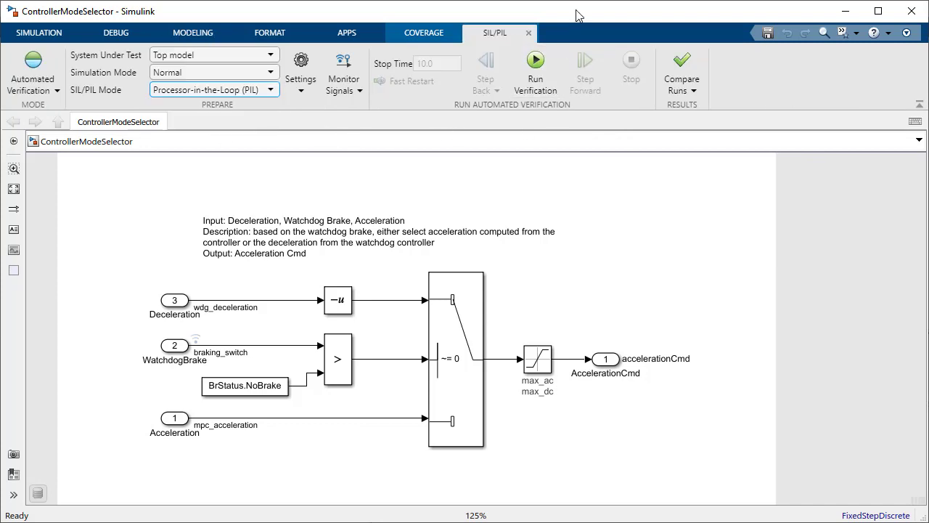
click(540, 62)
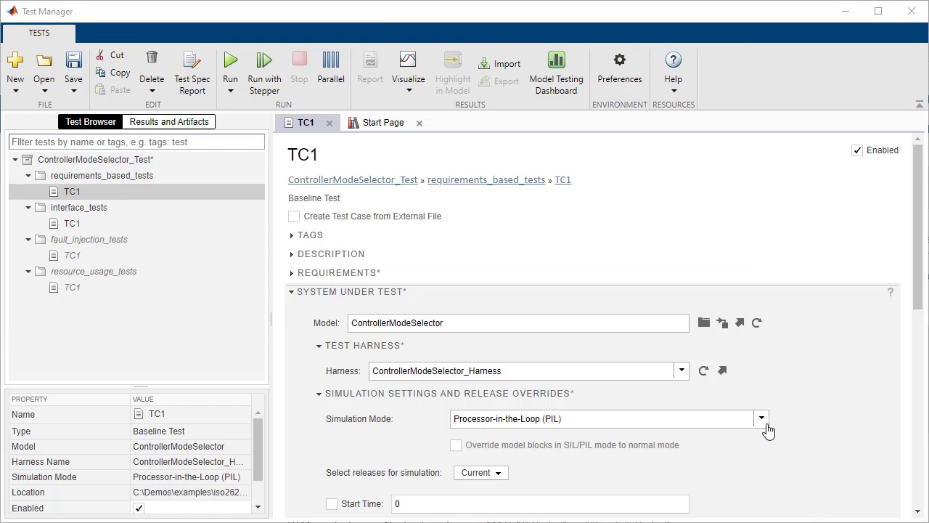
Step: Confirm TC1 still uses PIL mode and run it from the Test Browser
click(763, 419)
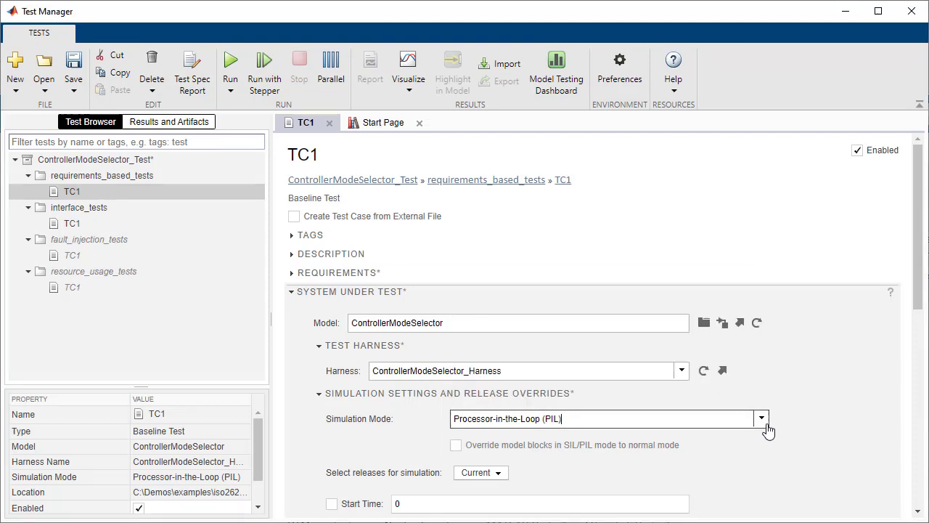
right_click(212, 191)
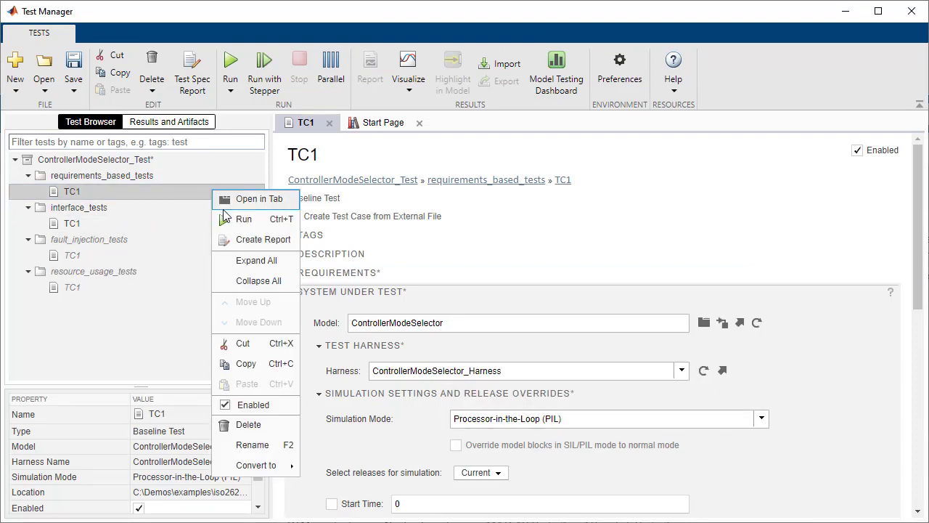
click(227, 219)
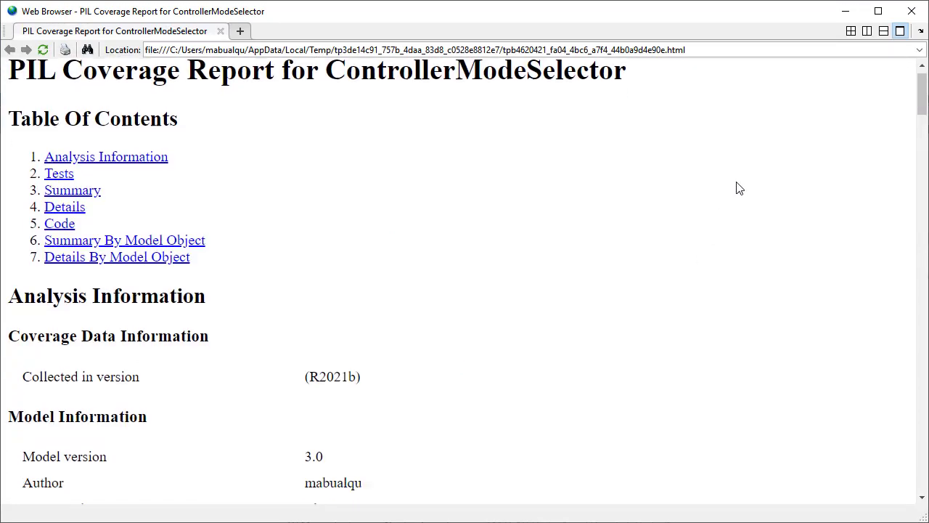
Step: Scroll the PIL coverage report down to the uncovered Saturation code lines
scroll(739, 188, down, 4)
scroll(738, 188, down, 3)
scroll(739, 188, down, 5)
scroll(739, 188, down, 1)
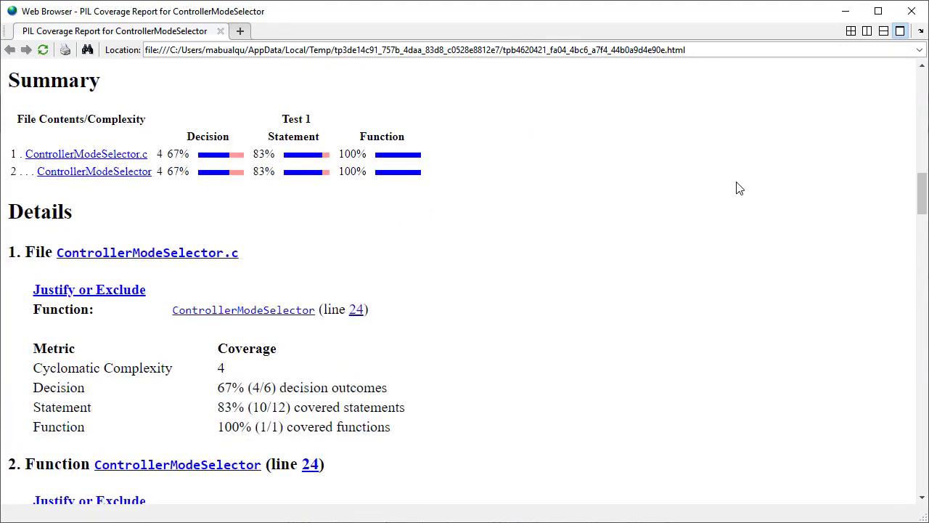
scroll(739, 188, down, 5)
scroll(739, 188, down, 2)
scroll(739, 188, down, 5)
scroll(739, 188, down, 2)
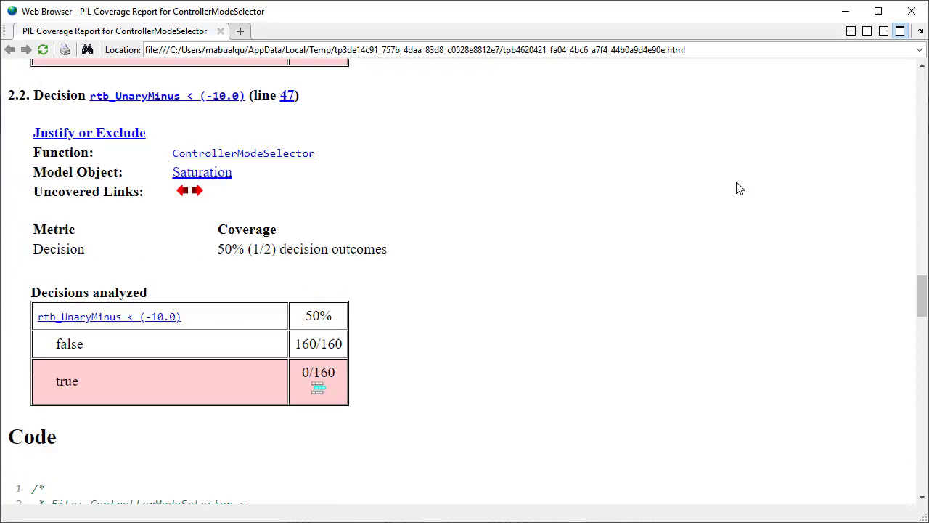
scroll(738, 188, down, 5)
scroll(739, 188, down, 4)
scroll(739, 188, down, 2)
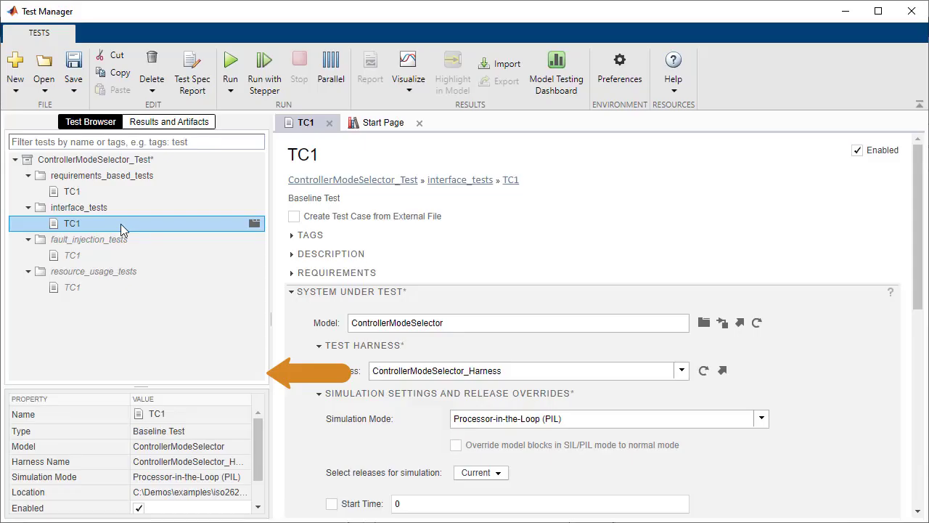
right_click(128, 231)
Step: Rerun TC1 in PIL mode and scroll through the new 100% coverage report
click(145, 253)
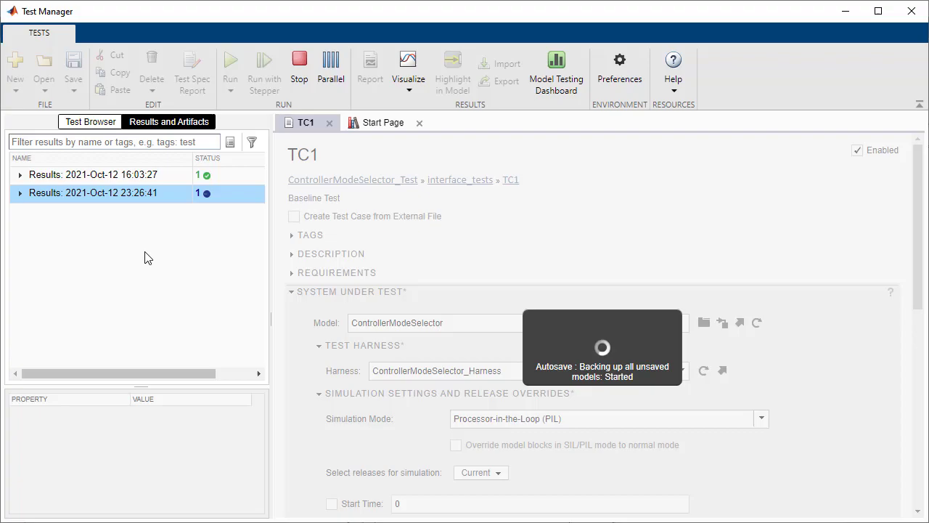
scroll(539, 409, down, 5)
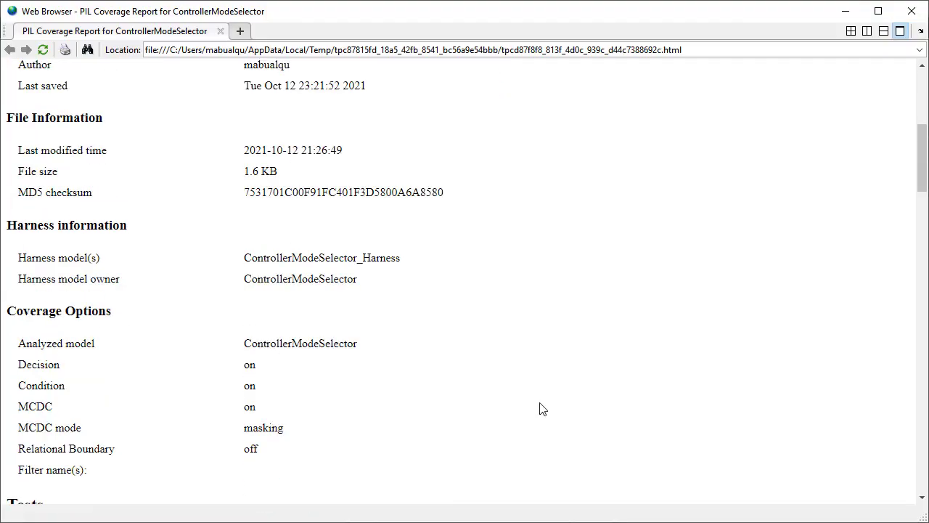
scroll(539, 409, down, 3)
scroll(539, 409, down, 2)
scroll(539, 409, down, 8)
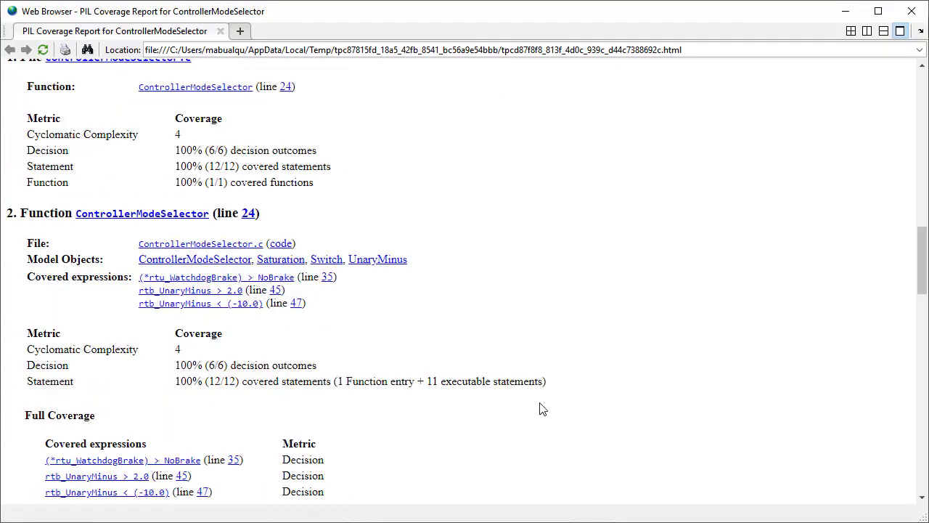
scroll(540, 408, down, 6)
scroll(539, 409, down, 4)
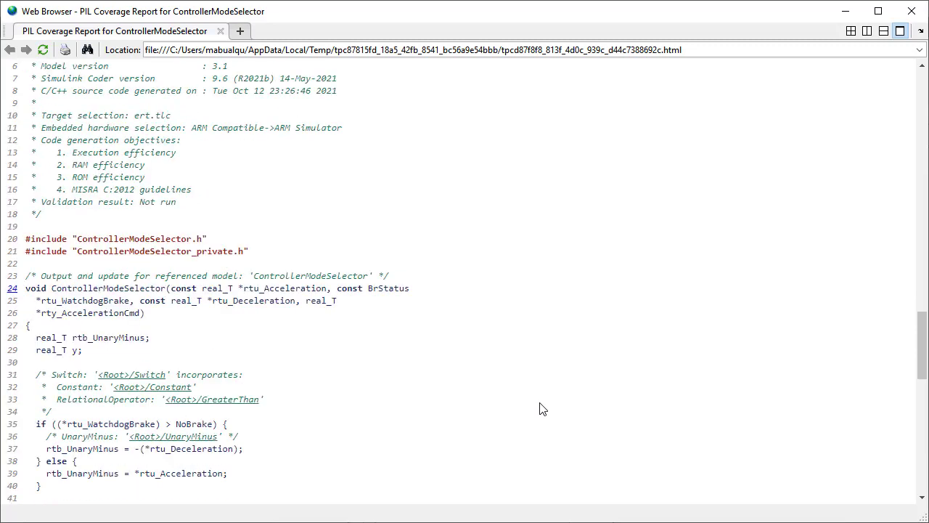
scroll(540, 409, down, 7)
scroll(540, 409, down, 2)
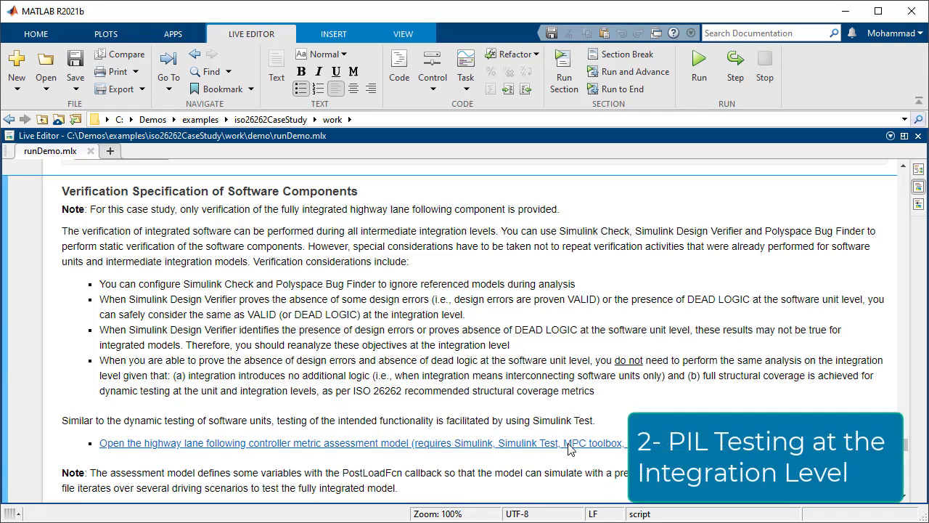
Step: Open the highway lane following controller metric assessment model from runDemo.mlx
click(568, 443)
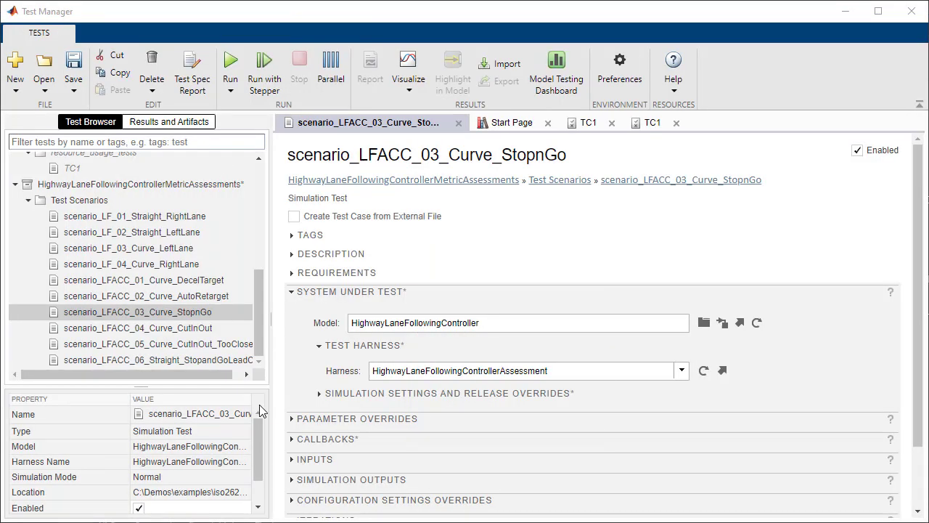
Step: Override the scenario_LFACC_03_Curve_StopnGo test's simulation mode to Processor-in-the-Loop (PIL) and bring up its run actions
click(355, 394)
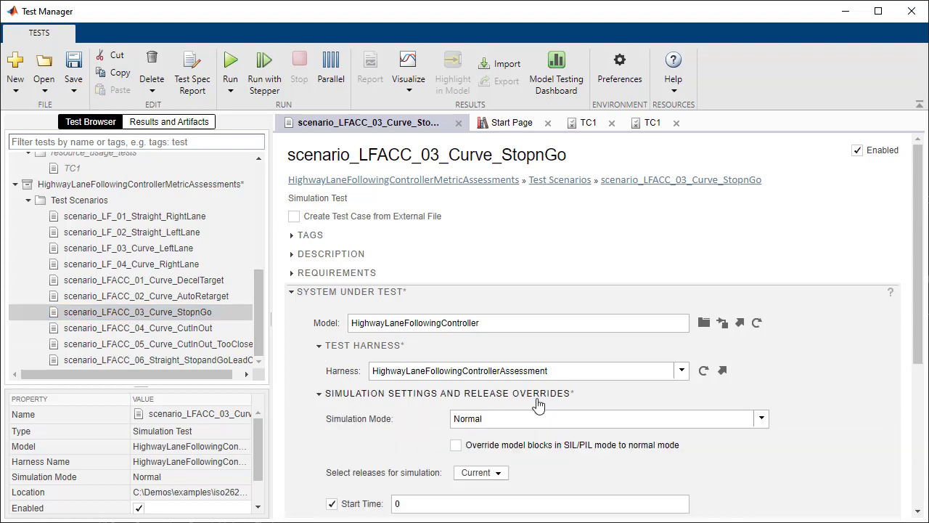
click(762, 419)
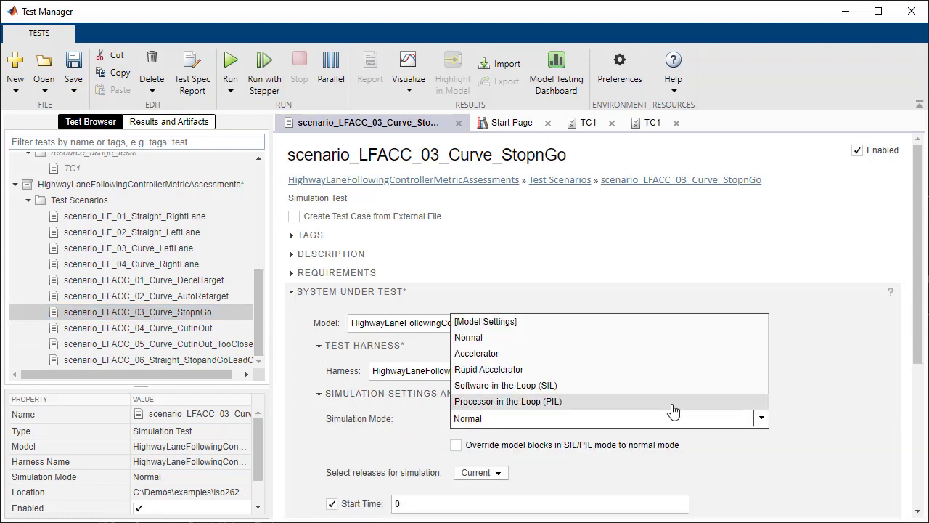
click(671, 403)
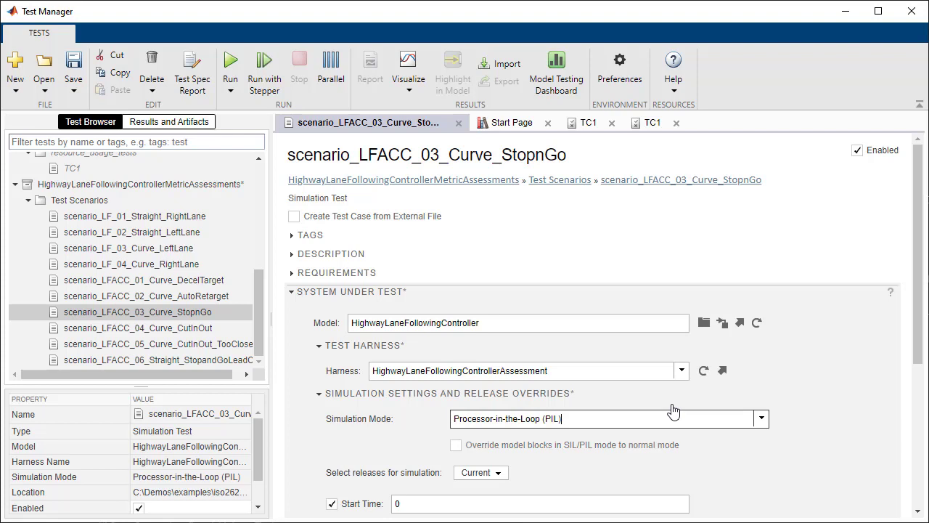
right_click(215, 321)
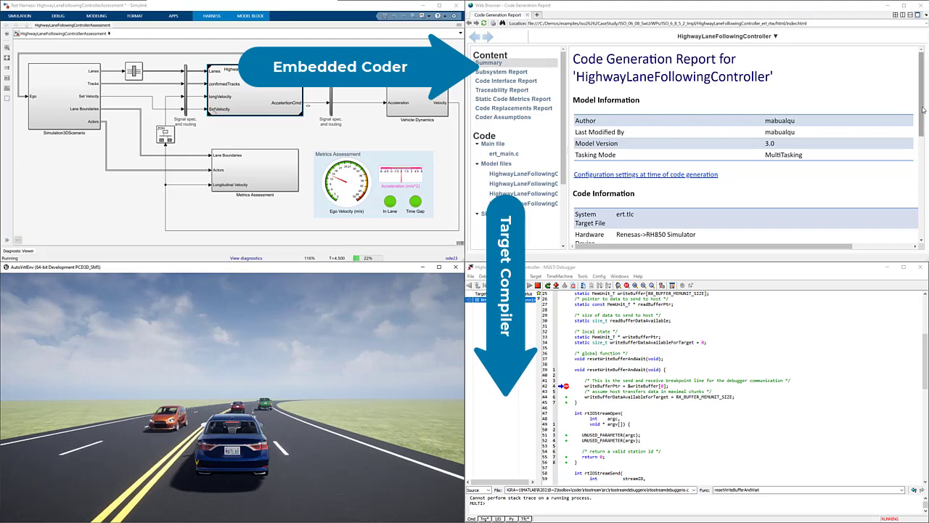
Step: Scroll and pan the test harness to bring the HighwayLaneFollowingController block into view
scroll(924, 111, down, 1)
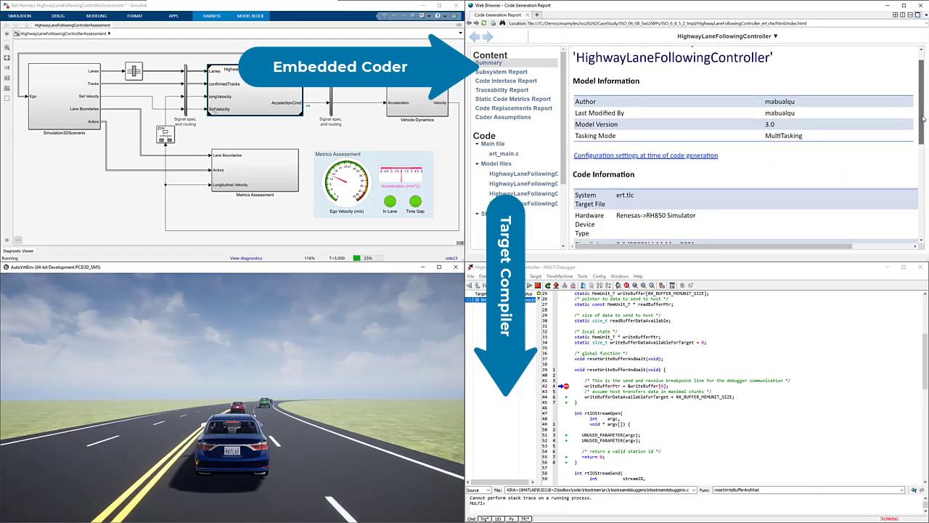
drag(924, 112, 925, 201)
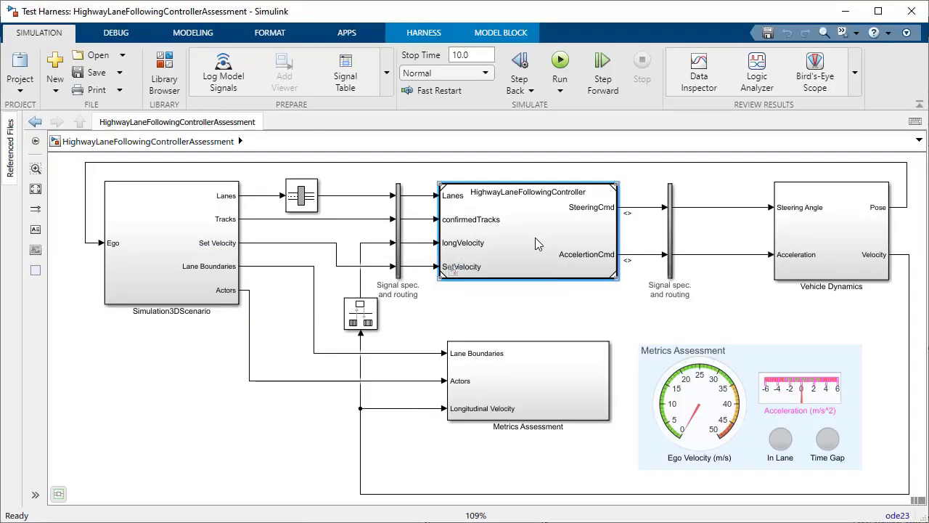
Step: Set the ControllerModeSelector block inside LaneFollowingController to Processor-in-the-Loop (PIL) simulation mode
double_click(535, 237)
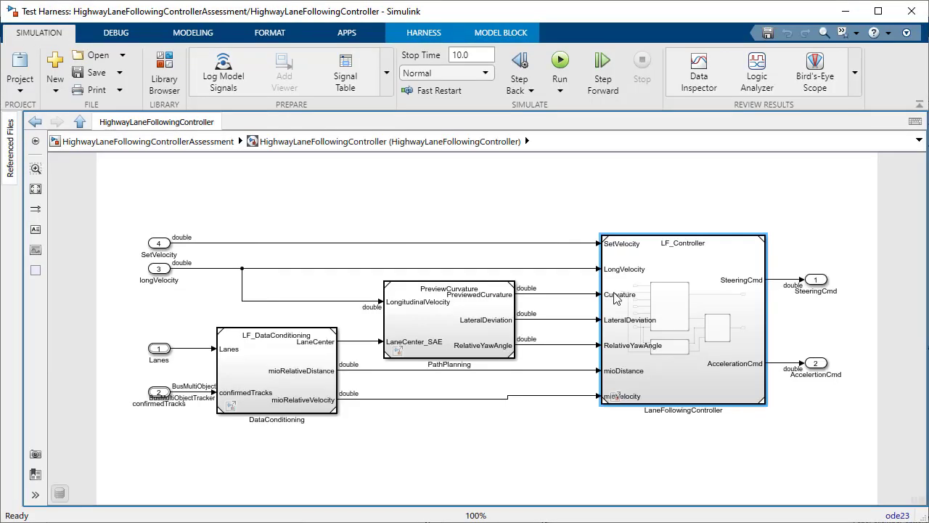
double_click(651, 308)
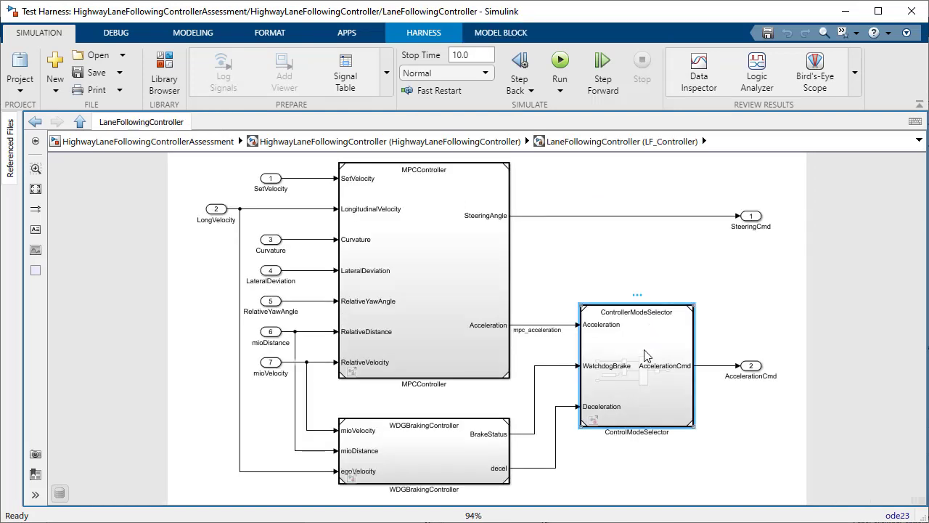
click(500, 33)
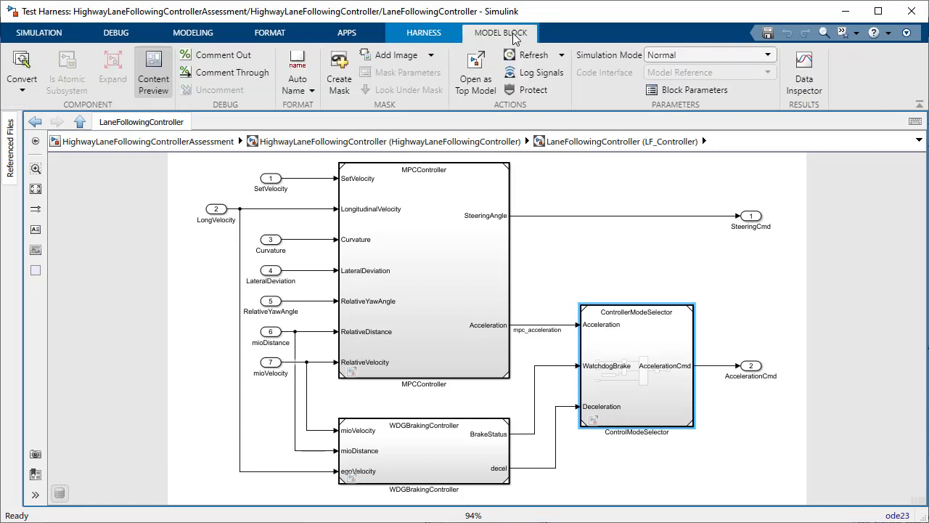
click(733, 60)
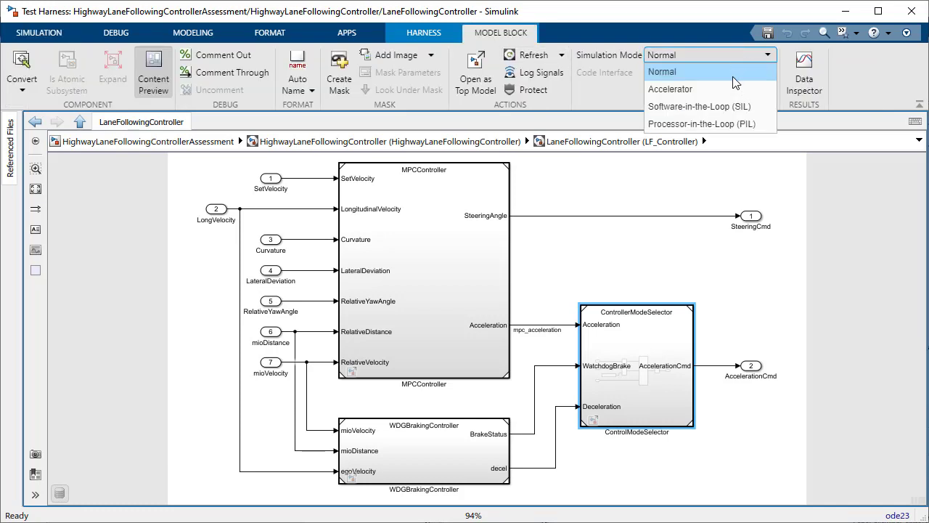
click(732, 126)
Step: Relink MULTI to the ARM compiler at C:\ghs\comp_arm, accepting the relink warning
click(761, 418)
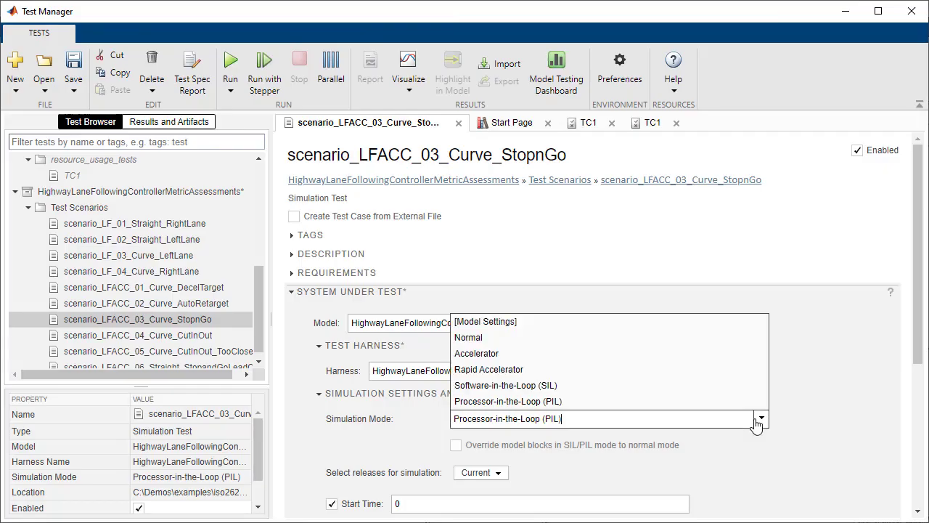
click(540, 337)
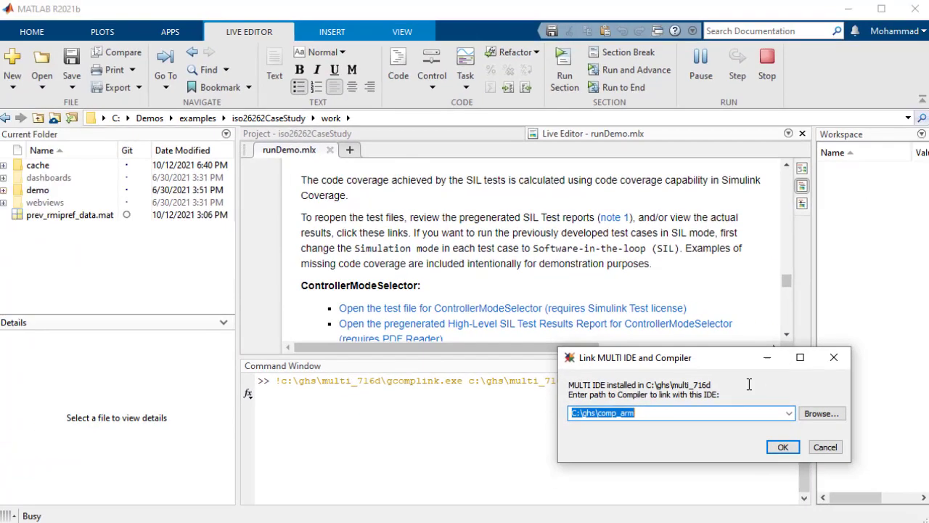
click(781, 445)
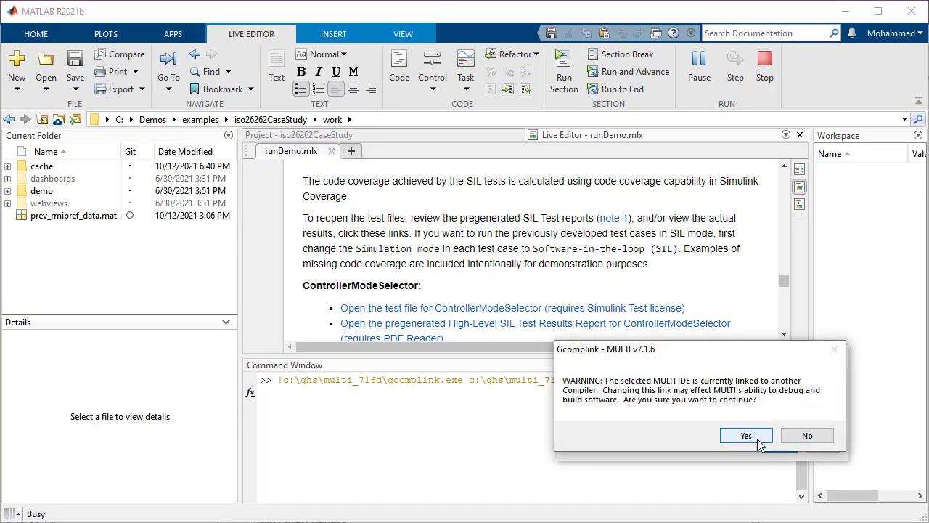
click(752, 438)
click(700, 423)
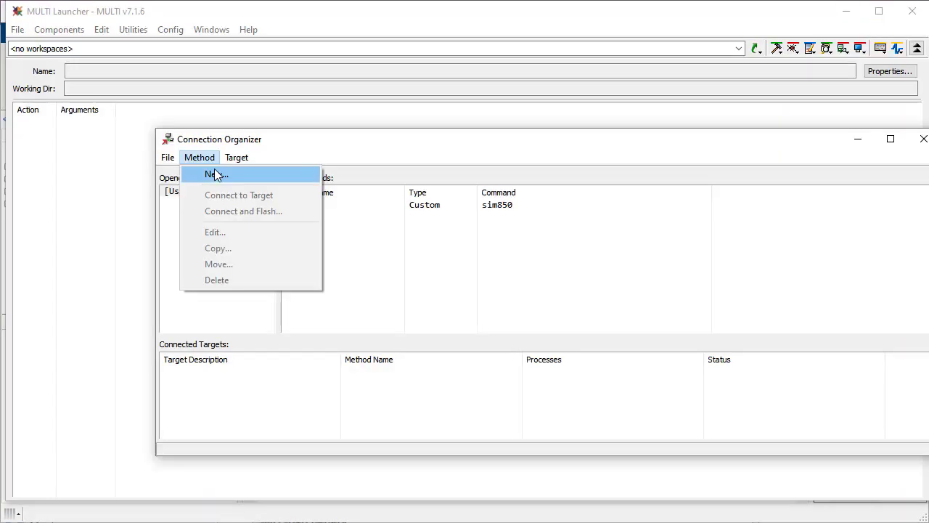
Step: Create a Simulator for ARM (simarm) connection method named ArmCon
click(208, 175)
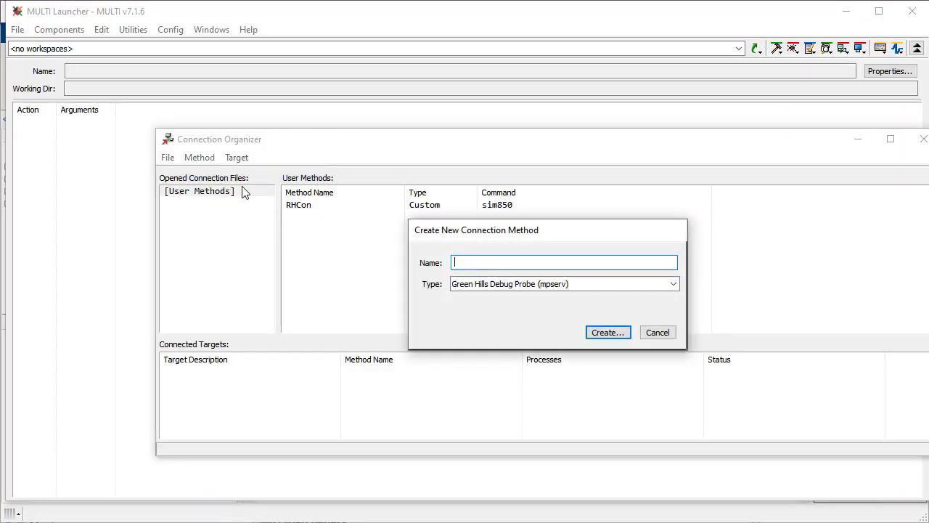
click(550, 284)
click(532, 347)
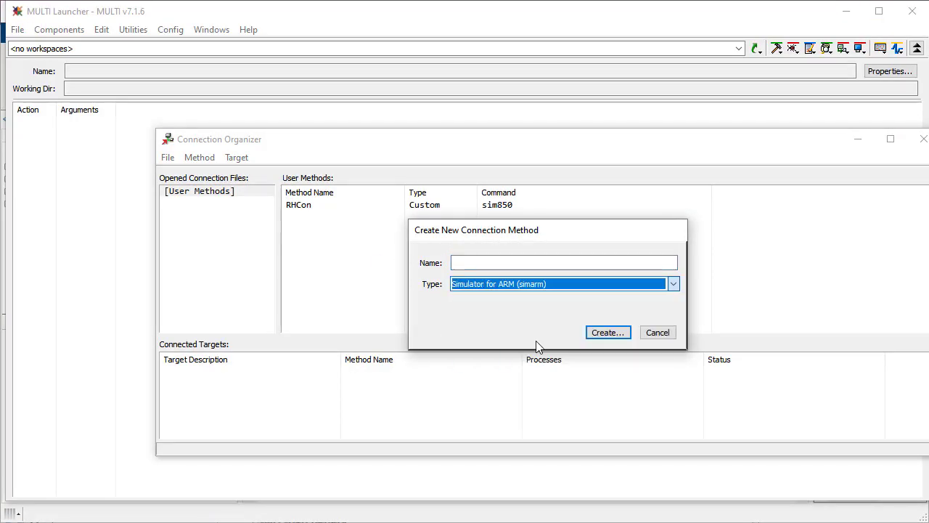
click(510, 261)
text(ArmCon)
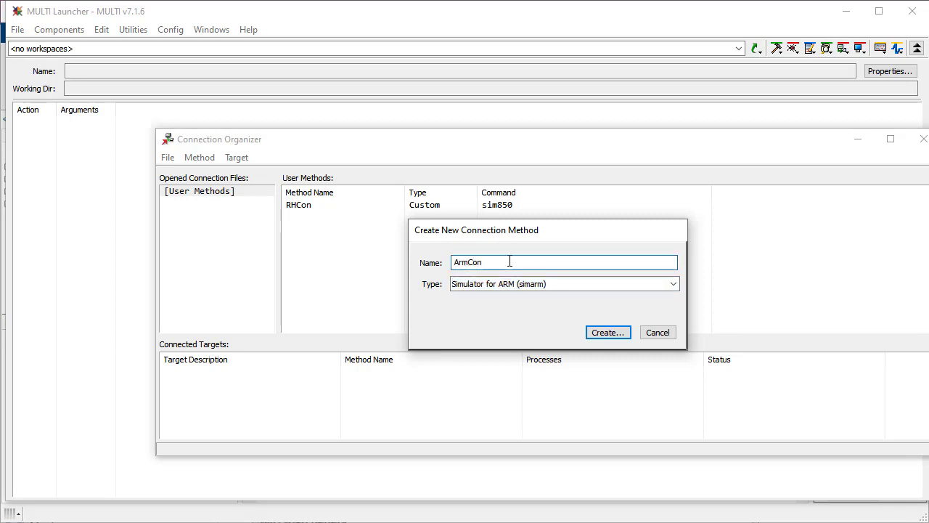
click(600, 332)
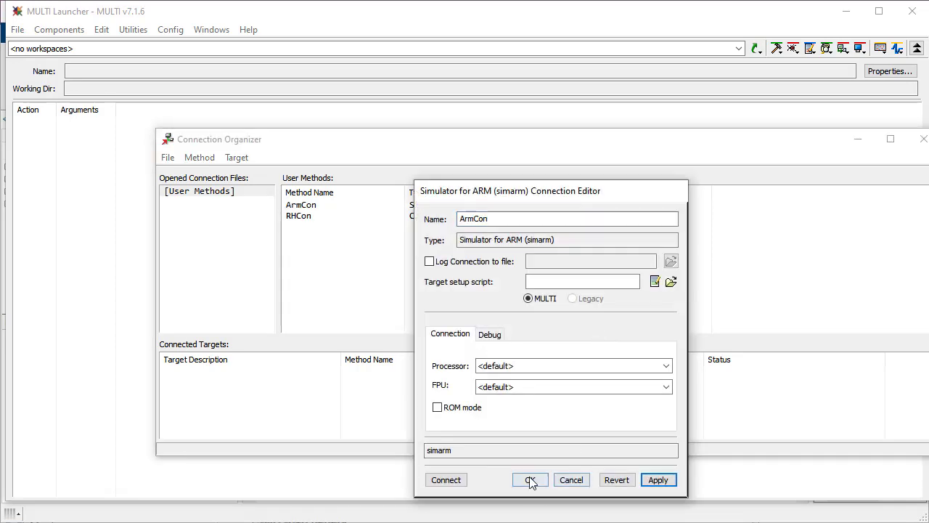
click(531, 480)
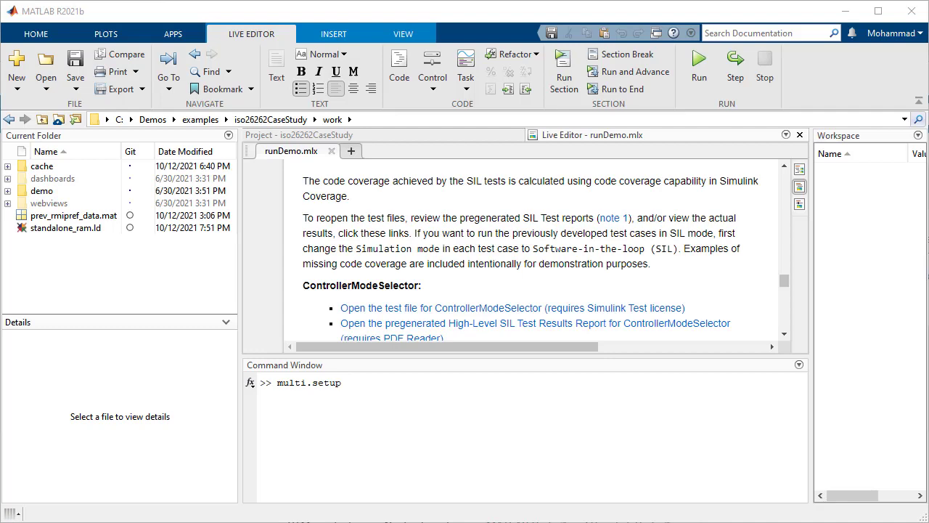
Step: Run multi.setup for a 32-bit ARM v7-M with stm32f7 flags and the ArmCon connection
click(542, 391)
key(Return)
click(658, 438)
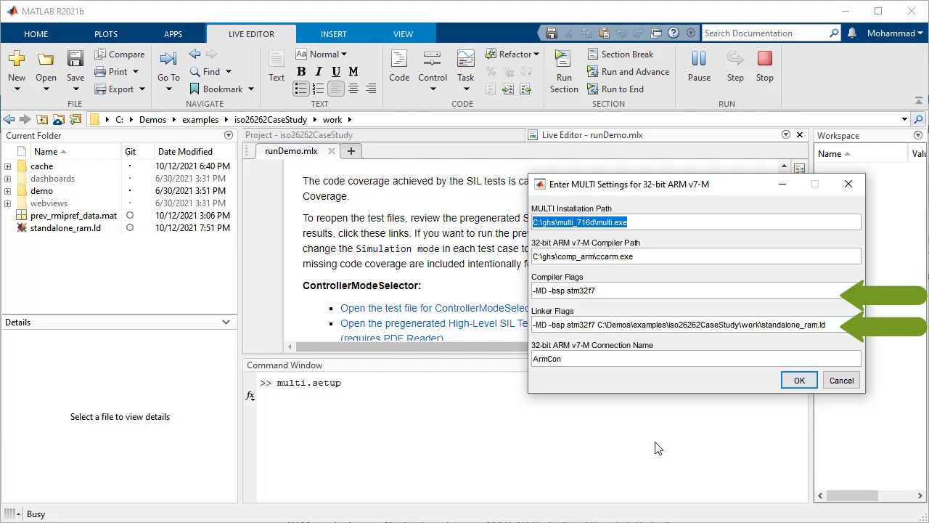
click(796, 383)
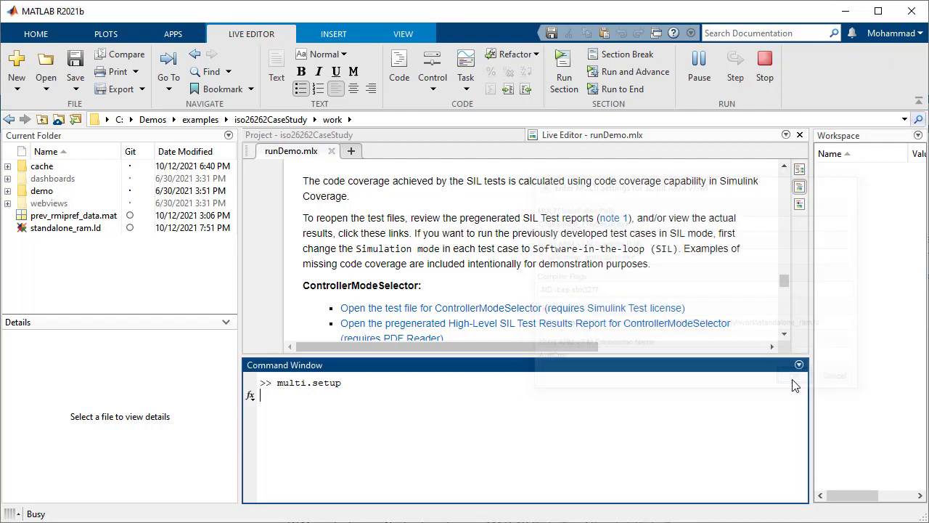